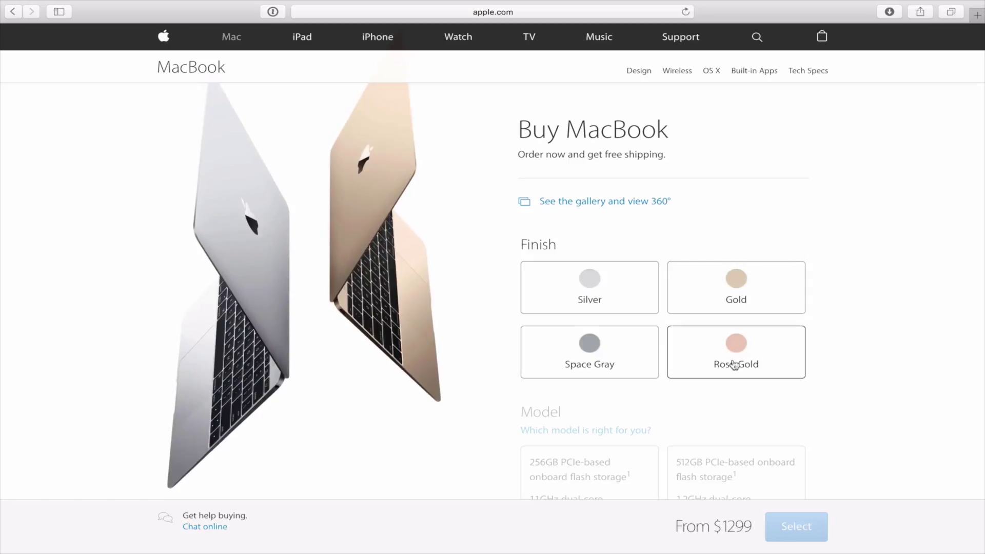
Choose the Rose Gold finish on the Apple Store's Buy MacBook page.
{"action": "left_click", "coordinate": [716, 361]}
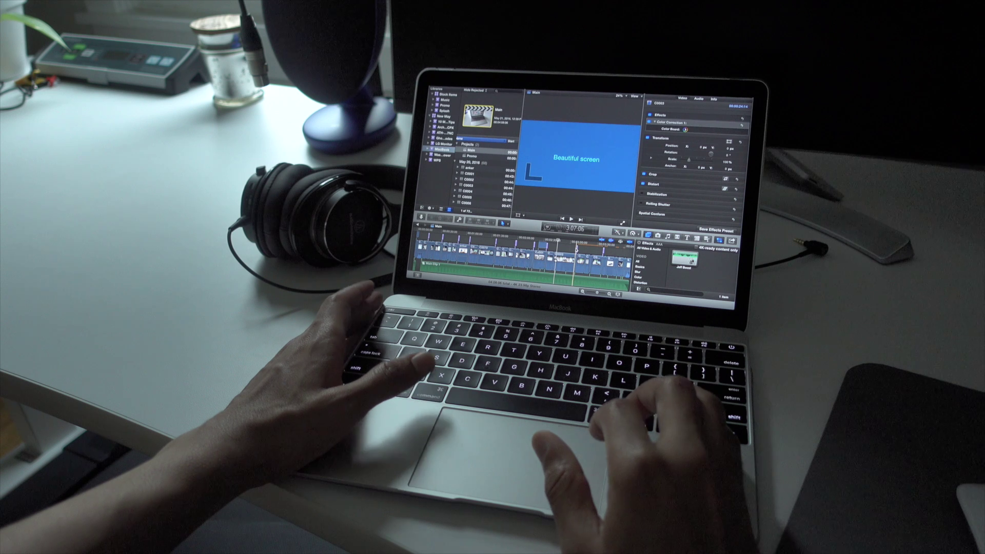
Scale the built-in Retina display to More Space (1440 × 900) and close Displays.
{"action": "left_click", "coordinate": [538, 246]}
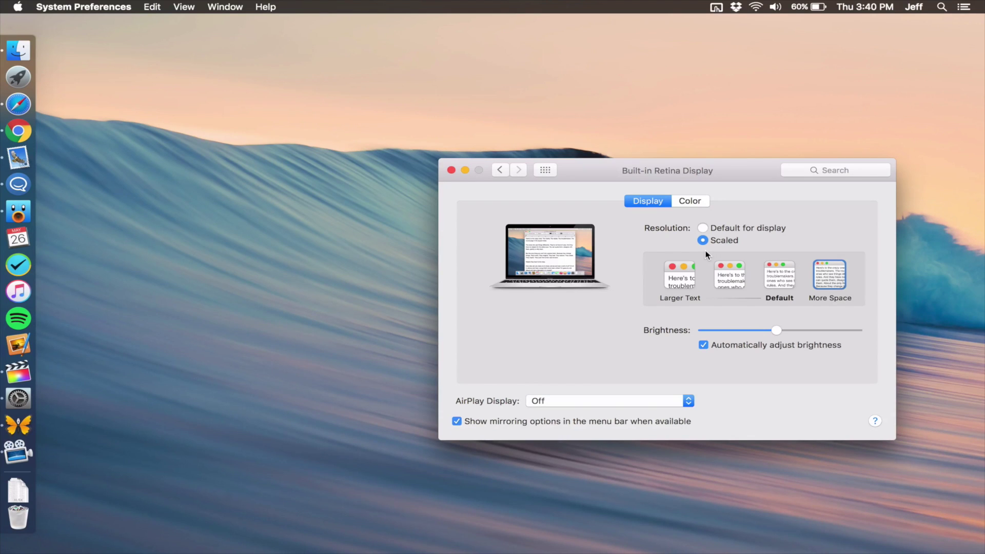
{"action": "left_click", "coordinate": [451, 170]}
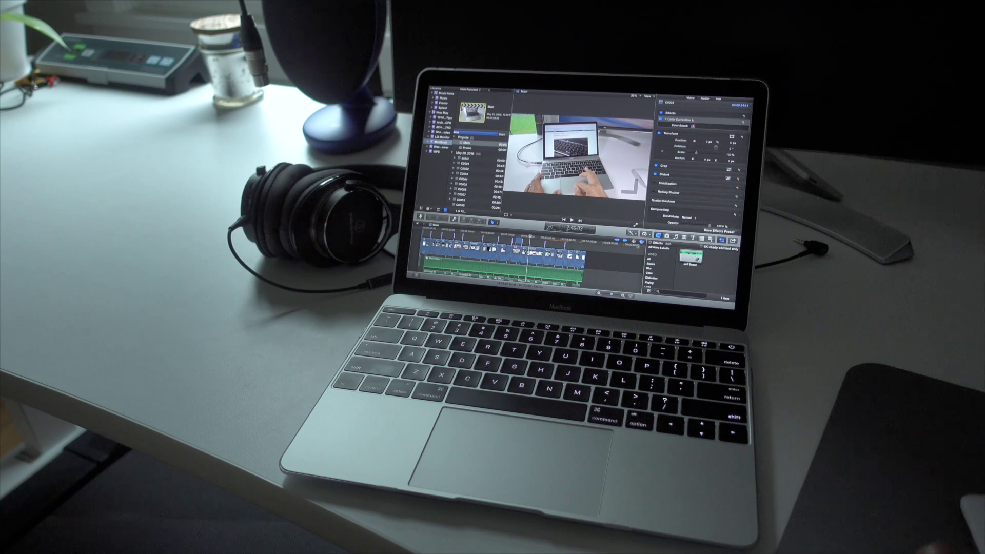
{"action": "left_click", "coordinate": [595, 250]}
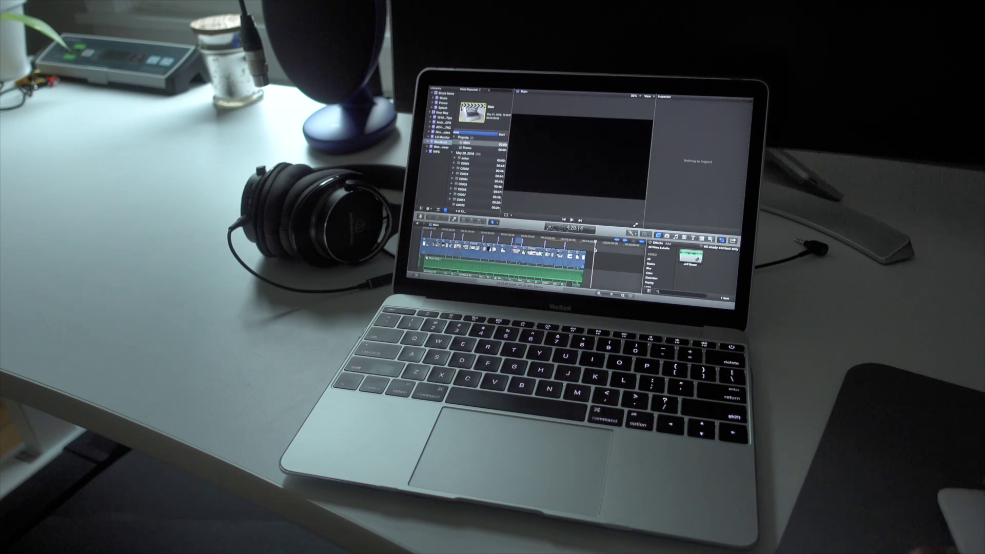
{"action": "key", "text": "shift+z"}
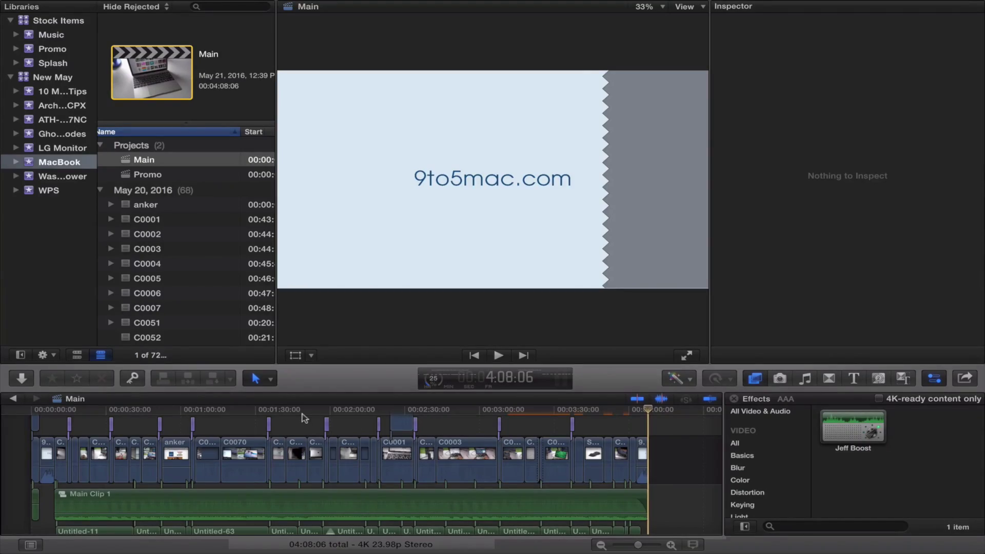
{"action": "left_click", "coordinate": [304, 451]}
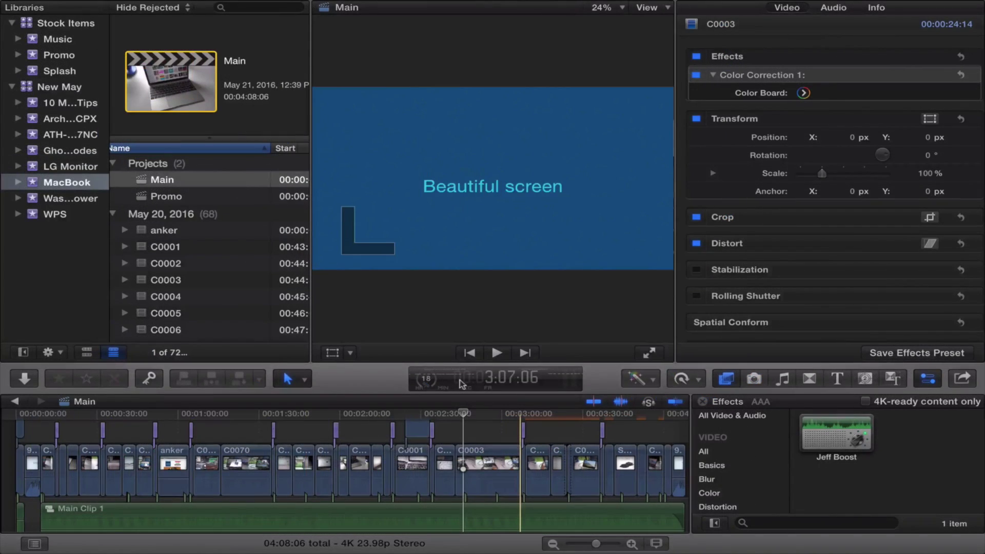
{"action": "key", "text": "shift+z"}
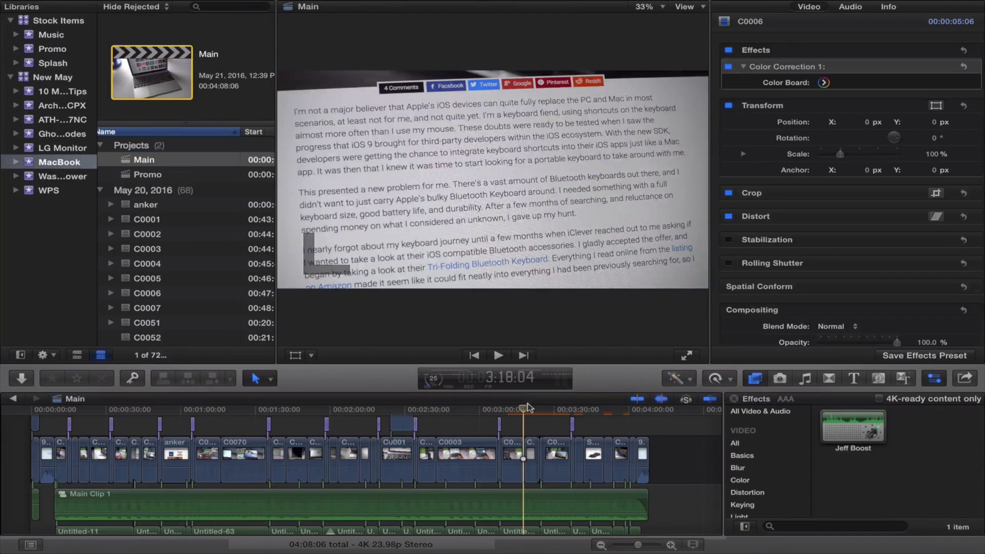
{"action": "left_click", "coordinate": [323, 409]}
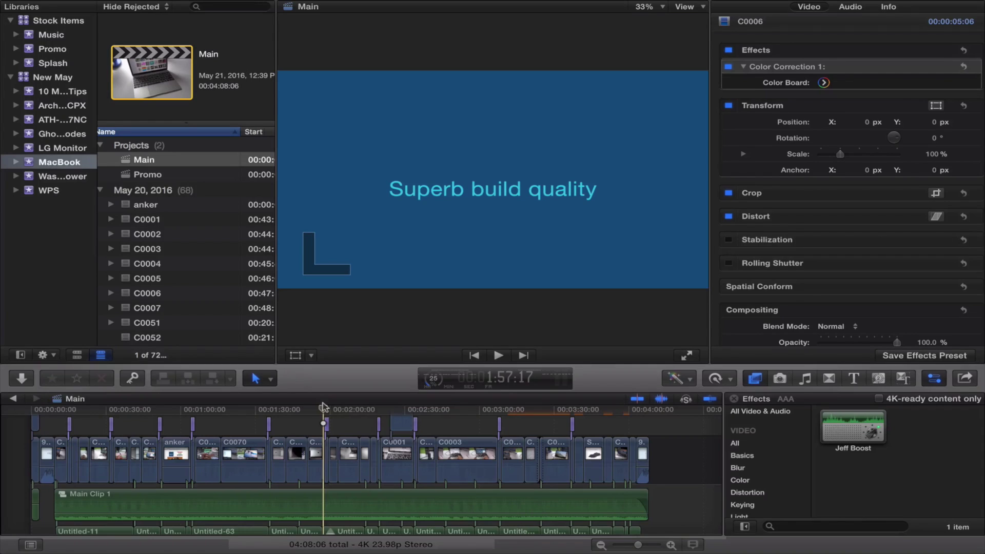
{"action": "left_click", "coordinate": [293, 407]}
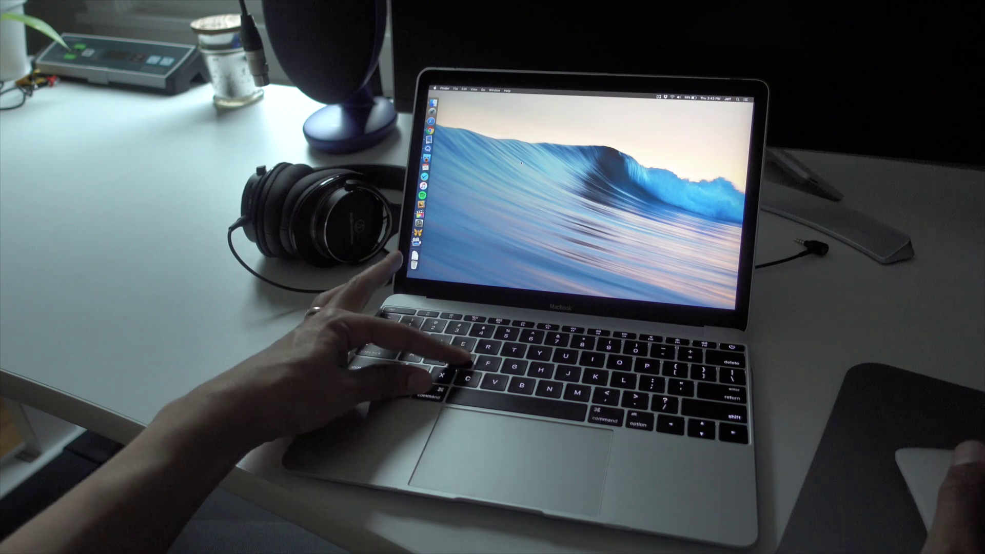
Make the Dock hide and show automatically via the Dock preferences.
{"action": "key", "text": "super+alt+d"}
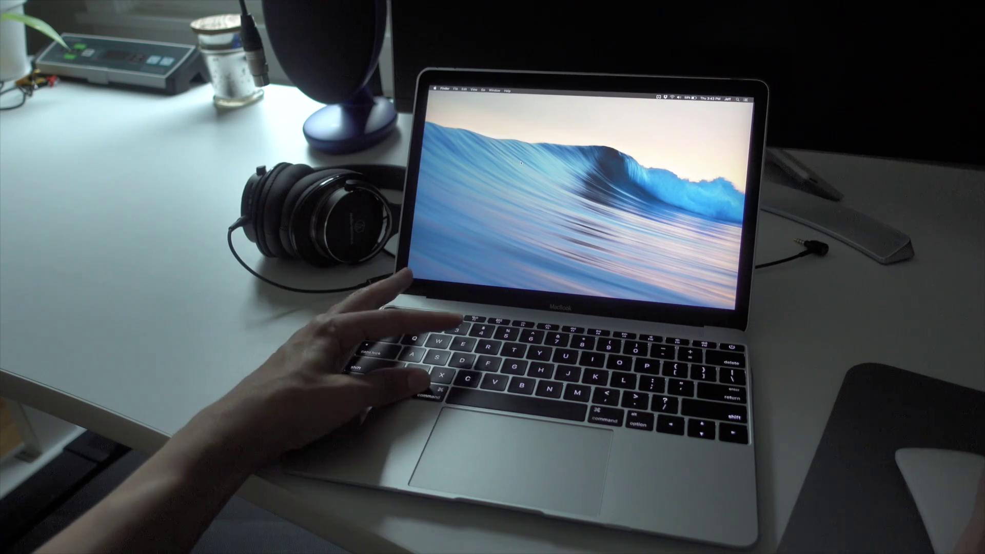
{"action": "key", "text": "super+alt+d"}
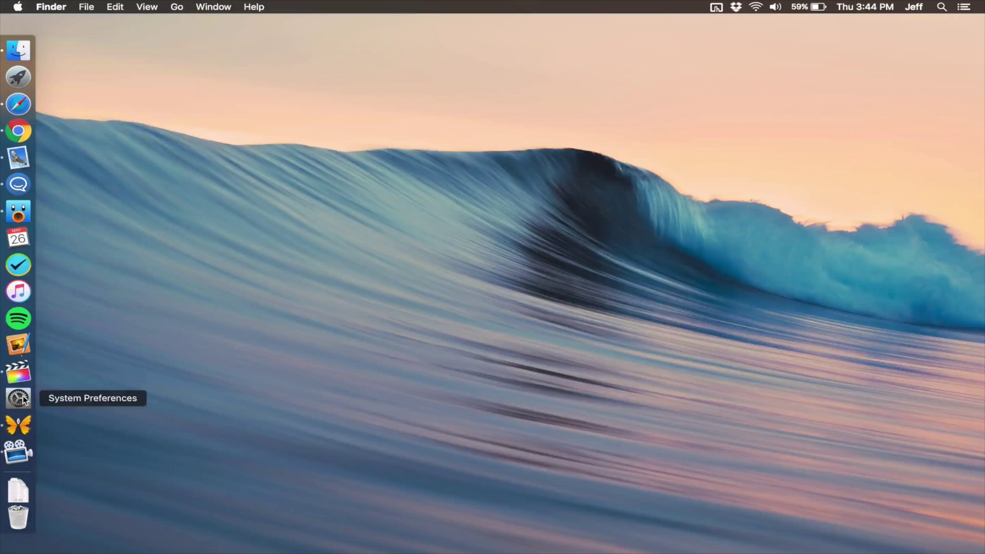
{"action": "left_click", "coordinate": [23, 399]}
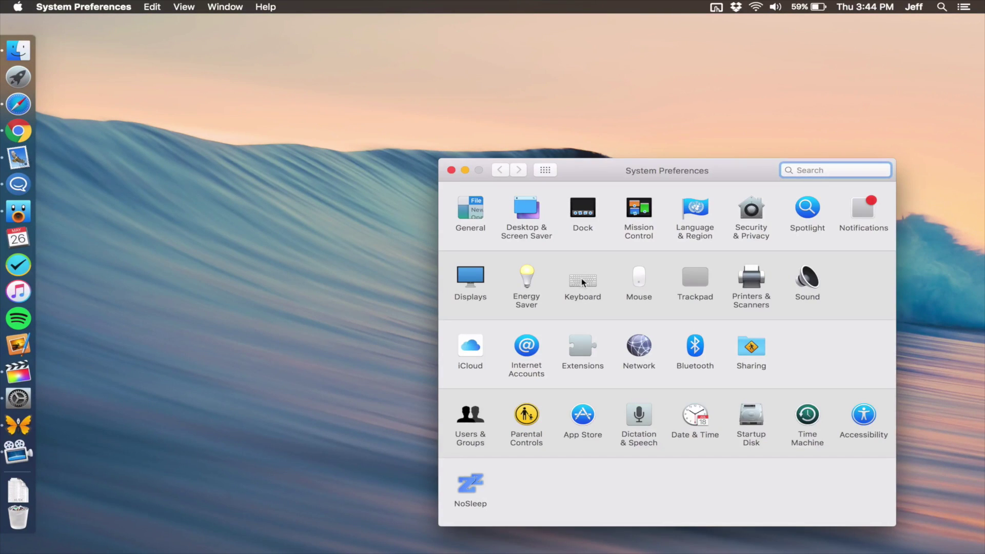
{"action": "left_click", "coordinate": [573, 206]}
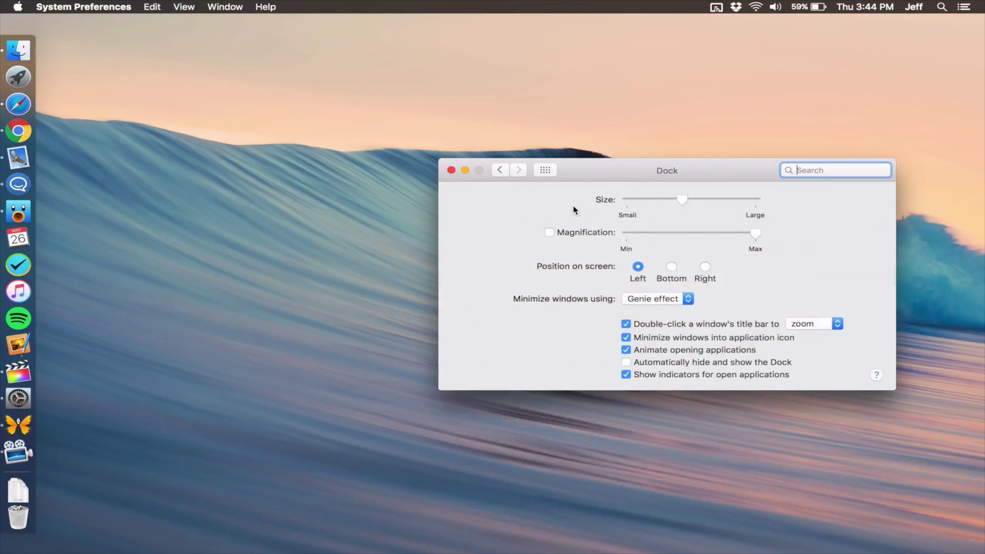
{"action": "left_click", "coordinate": [627, 362]}
Turn on automatic hiding and showing of the menu bar in General.
{"action": "left_click", "coordinate": [549, 173]}
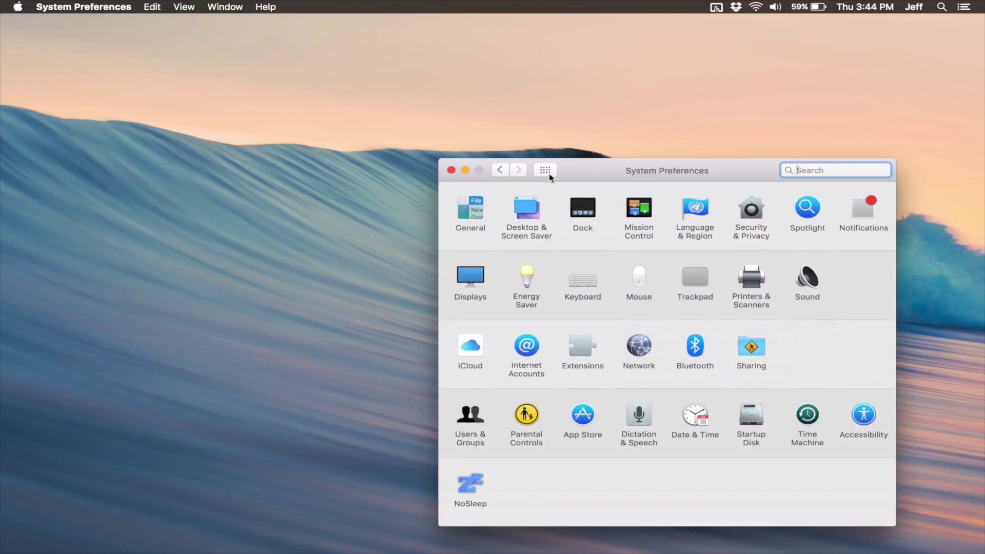
{"action": "left_click", "coordinate": [472, 216]}
{"action": "left_click", "coordinate": [616, 230]}
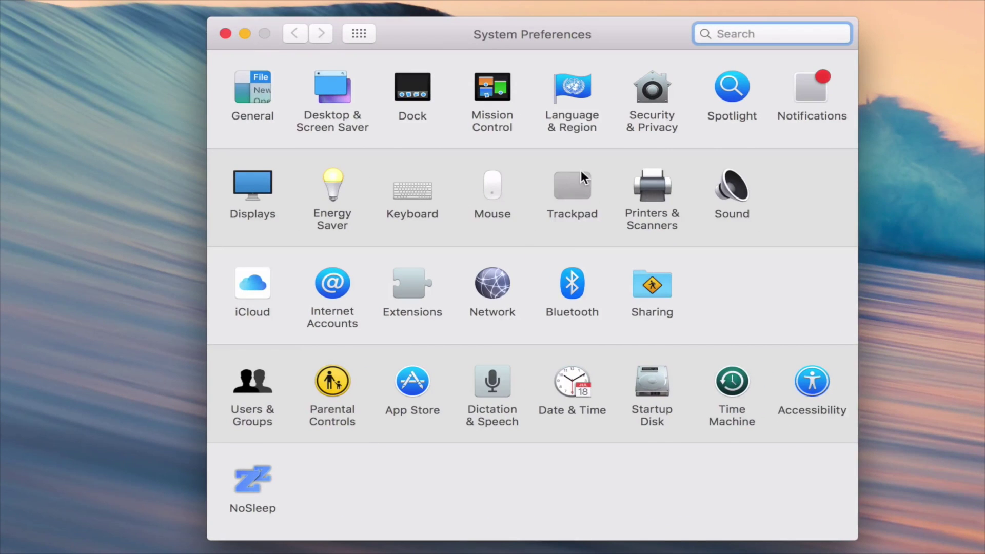
Set the trackpad click pressure to Light and enable Silent clicking.
{"action": "left_click", "coordinate": [582, 174]}
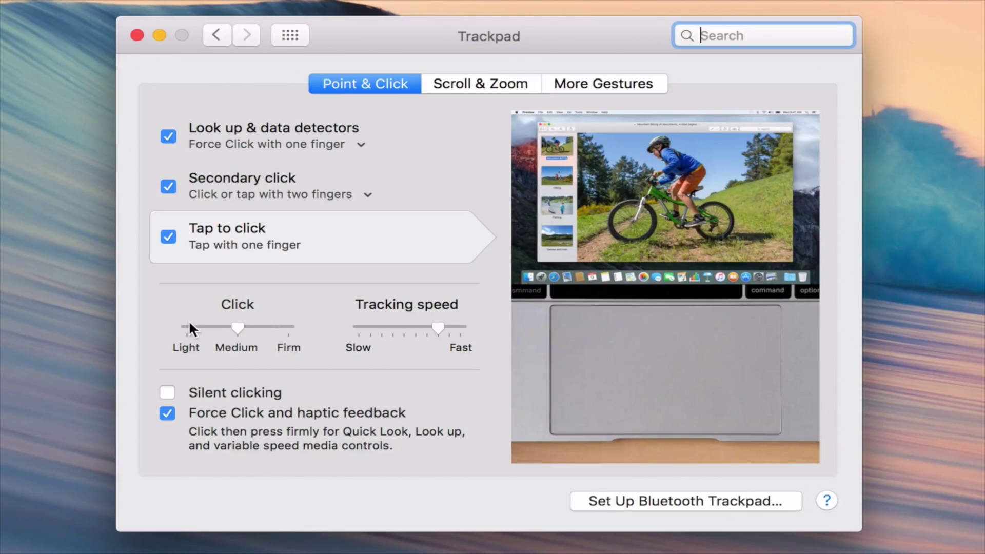
{"action": "left_click", "coordinate": [189, 324]}
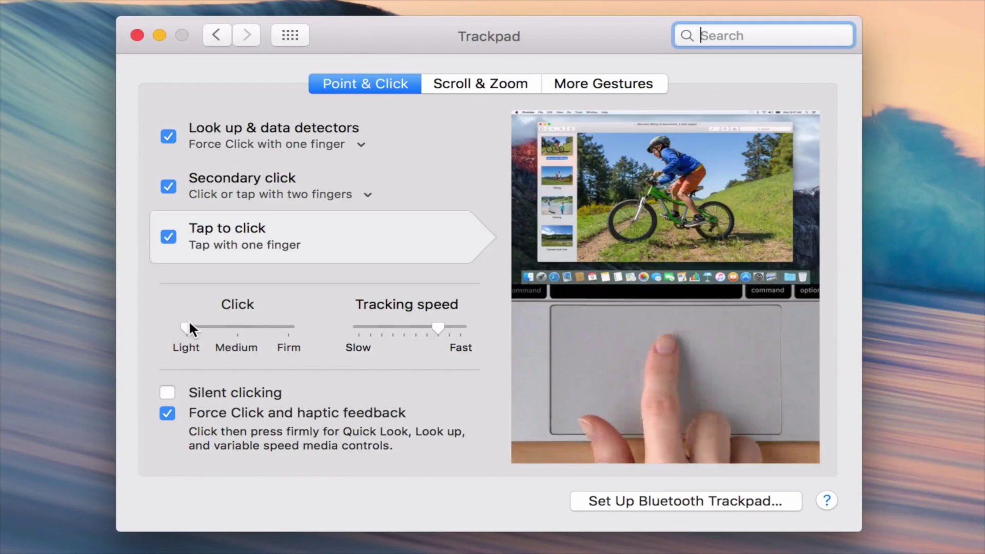
{"action": "left_click", "coordinate": [166, 393]}
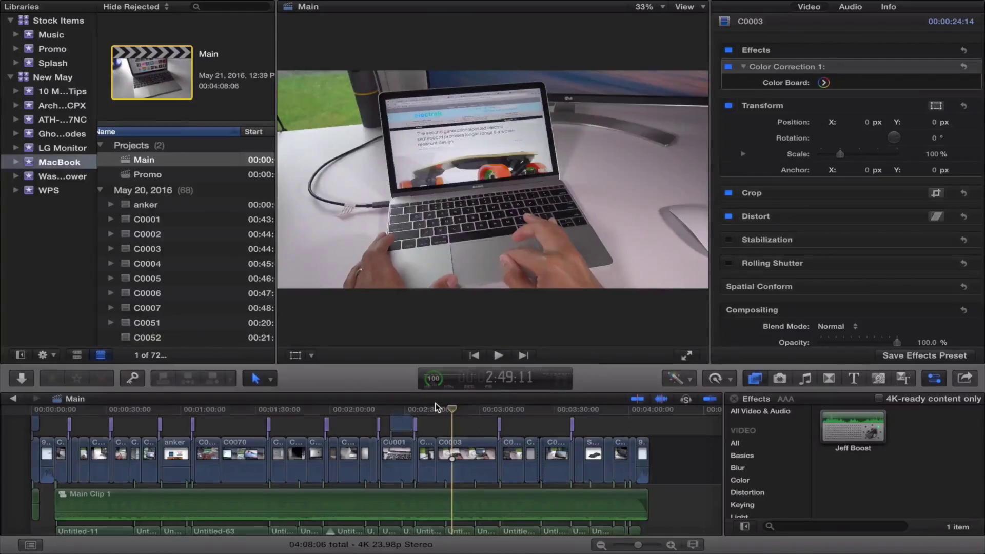
Export the Main project as 1080 YouTube to the Desktop, named 'Test export'.
{"action": "key", "text": "super+e"}
{"action": "key", "text": "Return"}
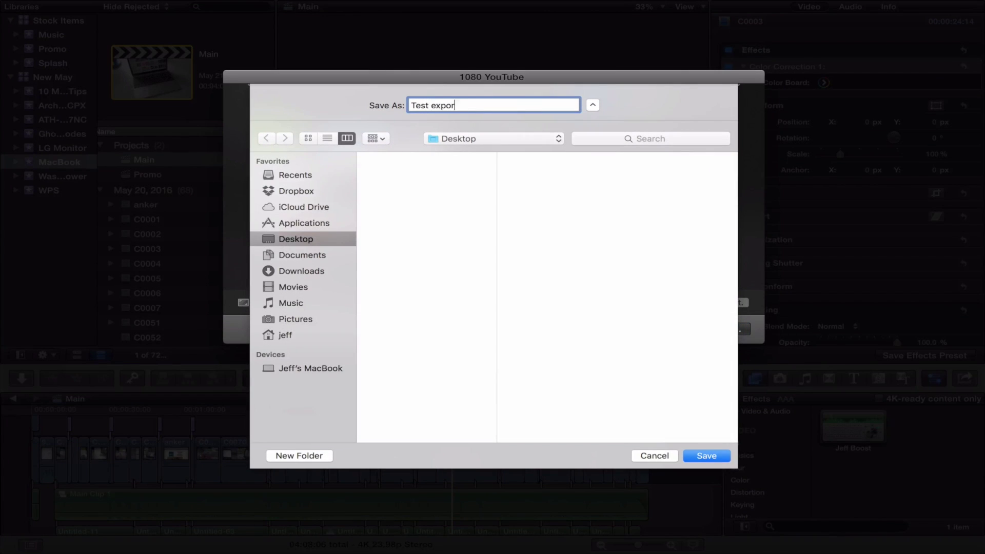
{"action": "key", "text": "Return"}
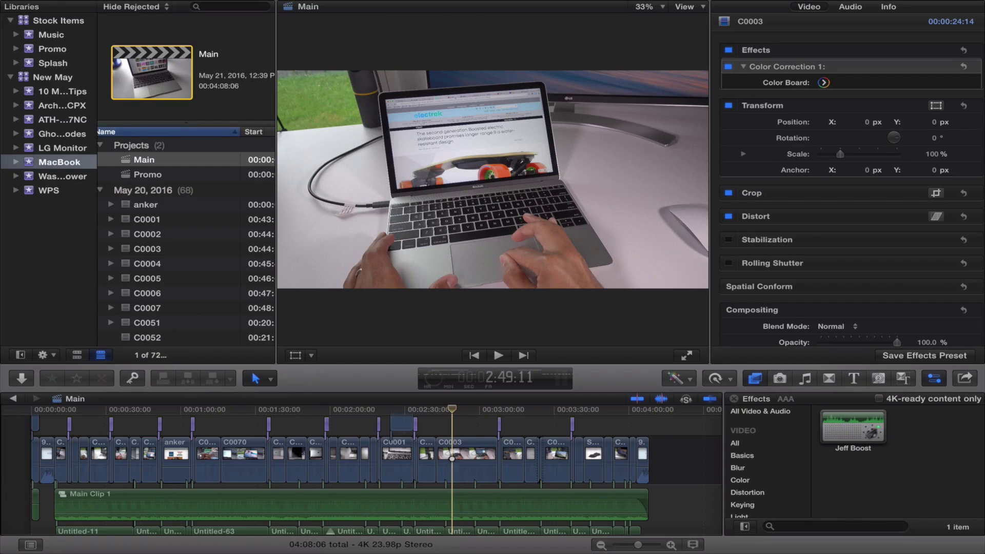
Check the Sharing progress in Background Tasks and switch on NoSleep to keep the Mac awake.
{"action": "left_click", "coordinate": [438, 385]}
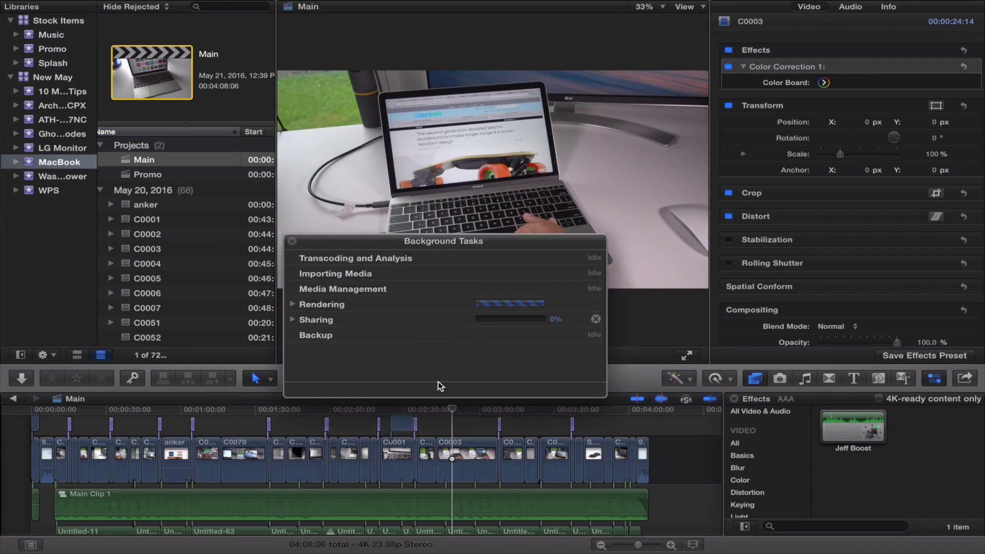
{"action": "left_click", "coordinate": [293, 319]}
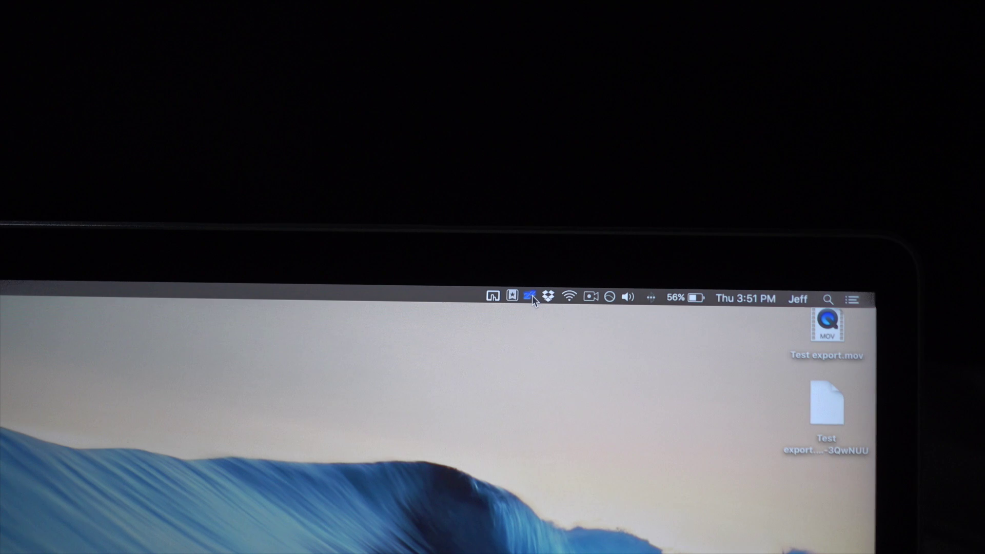
{"action": "left_click", "coordinate": [541, 296]}
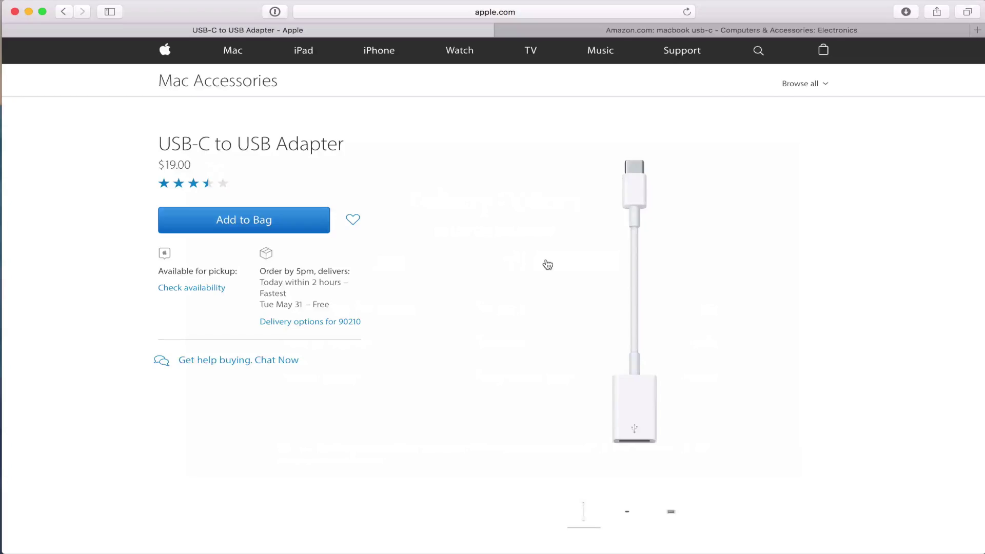
Browse Apple's USB-C to USB Adapter page and view another photo of the adapter.
{"action": "scroll", "coordinate": [545, 266], "scroll_direction": "down", "scroll_amount": 5}
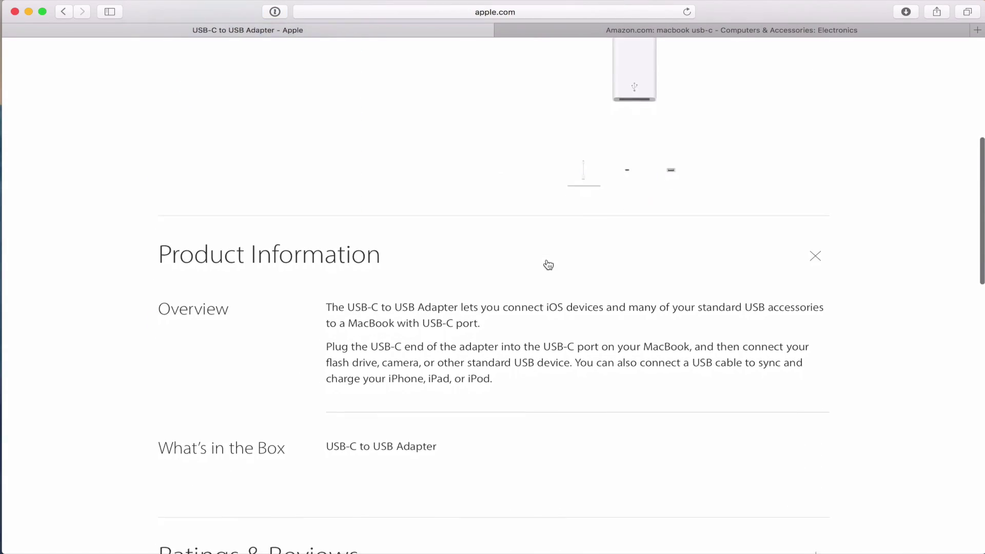
{"action": "scroll", "coordinate": [545, 264], "scroll_direction": "up", "scroll_amount": 8}
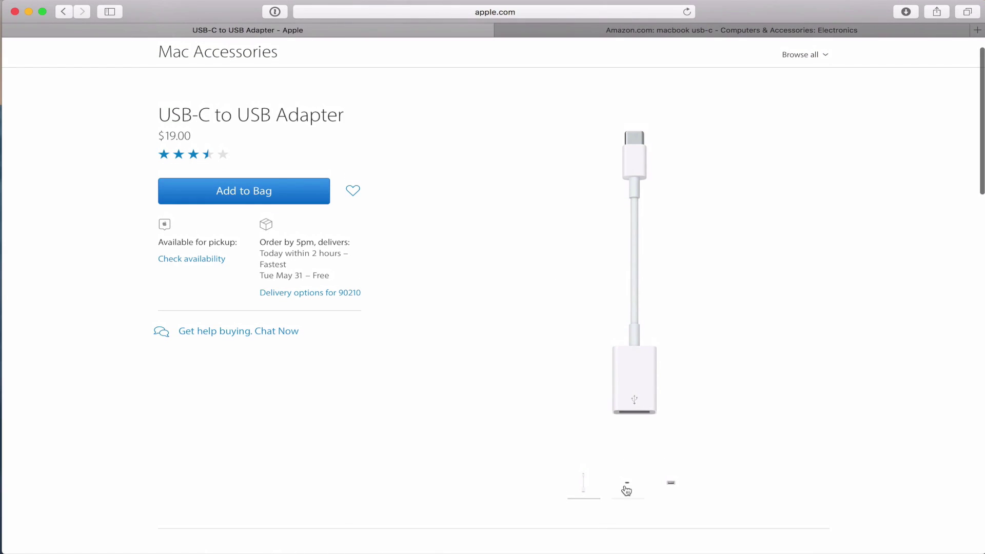
{"action": "left_click", "coordinate": [627, 487]}
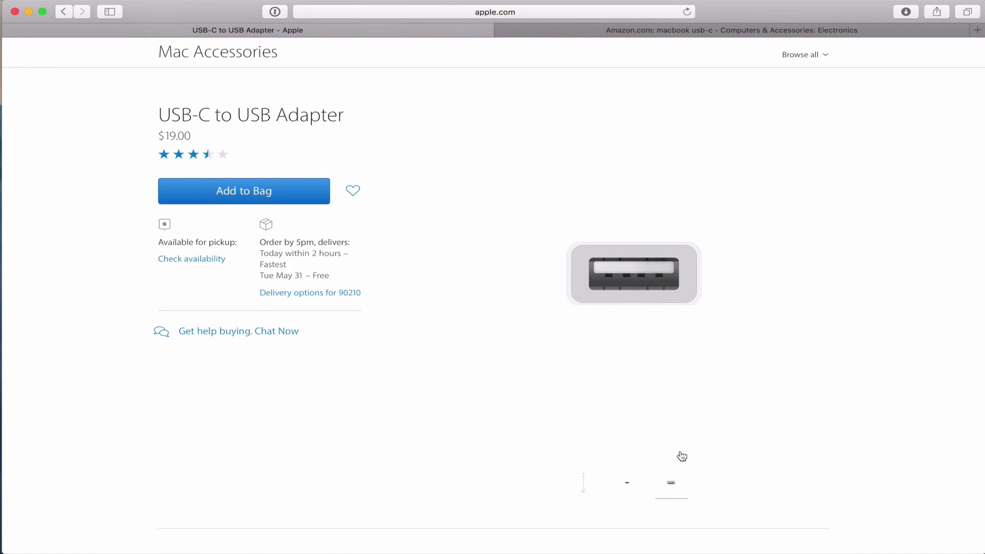
{"action": "scroll", "coordinate": [672, 436], "scroll_direction": "up", "scroll_amount": 2}
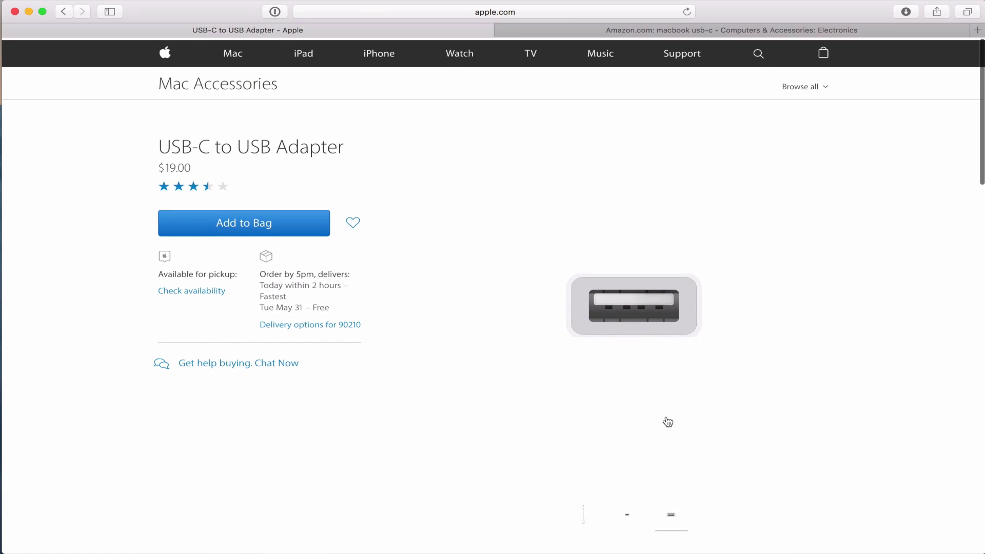
Switch to the Amazon tab and scroll through the macbook usb-c results.
{"action": "left_click", "coordinate": [688, 28]}
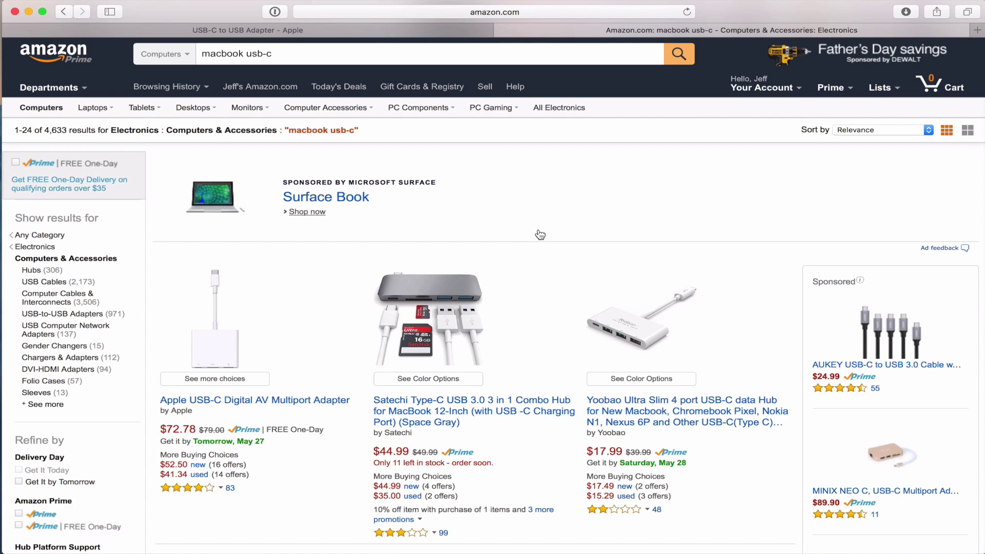
{"action": "scroll", "coordinate": [537, 235], "scroll_direction": "down", "scroll_amount": 5}
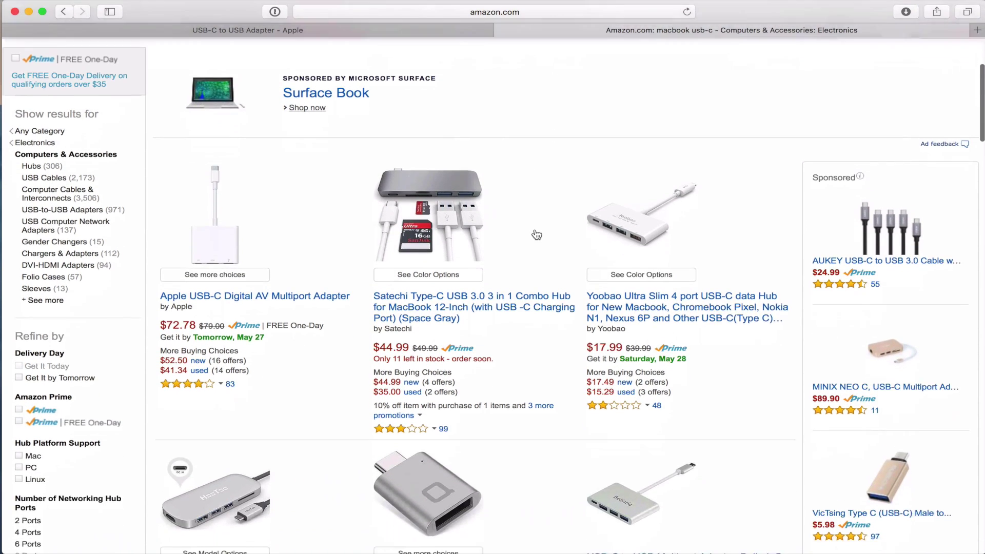
{"action": "scroll", "coordinate": [536, 235], "scroll_direction": "down", "scroll_amount": 8}
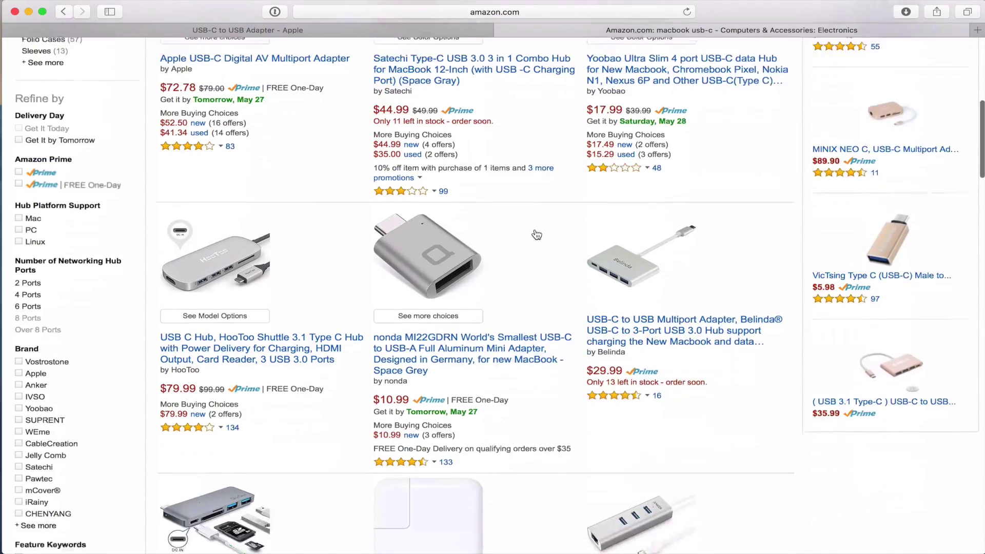
{"action": "scroll", "coordinate": [537, 235], "scroll_direction": "down", "scroll_amount": 10}
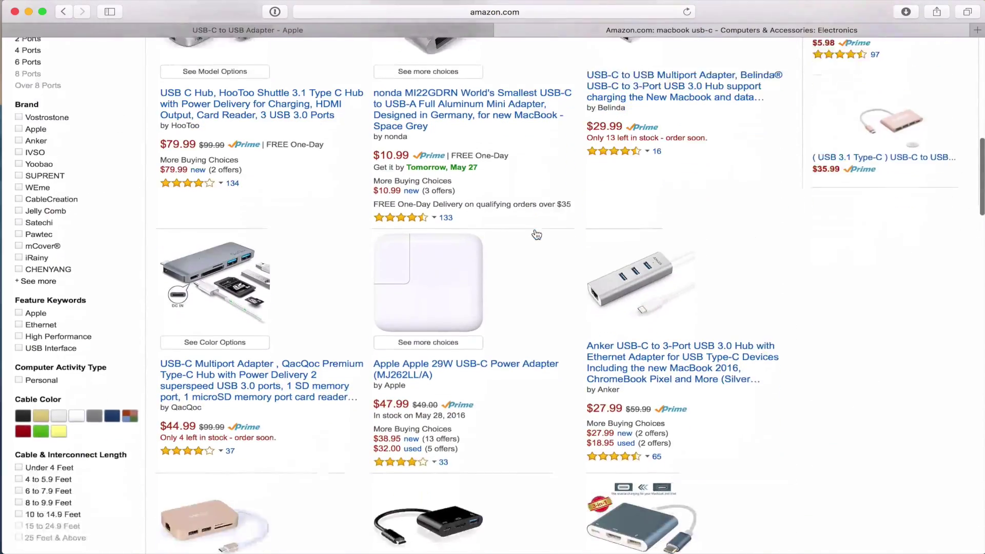
{"action": "scroll", "coordinate": [537, 235], "scroll_direction": "down", "scroll_amount": 5}
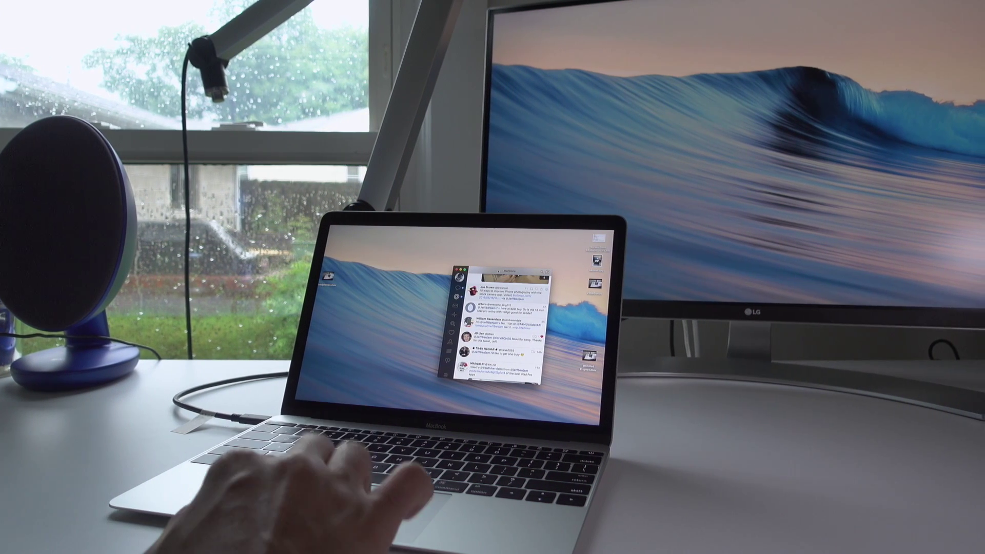
Send the Tweetbot window to the external LG monitor with Ctrl-Option-Cmd-Right.
{"action": "key", "text": "ctrl+alt+super+Right"}
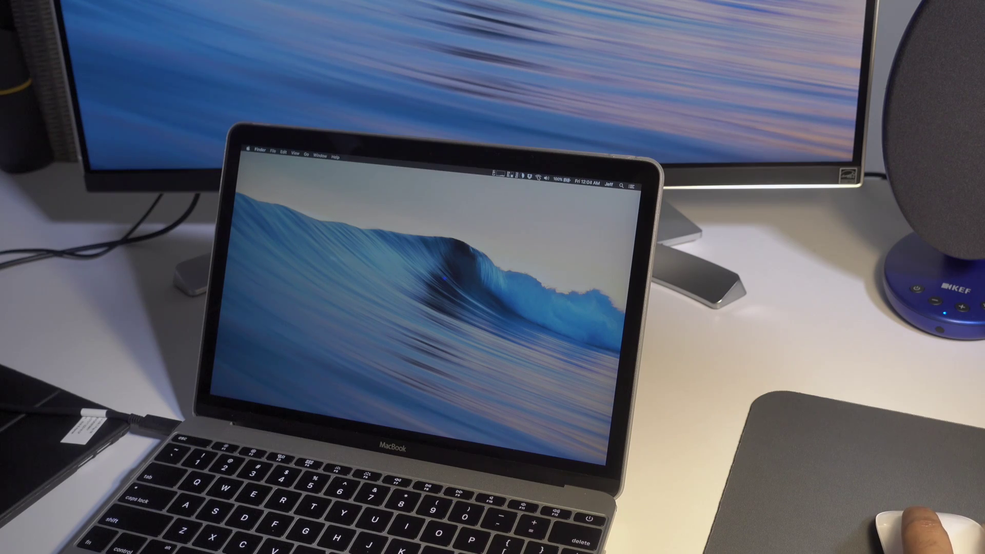
Join the Old iPhone personal hotspot from the Wi-Fi menu, then dismiss the menu.
{"action": "left_click", "coordinate": [538, 177]}
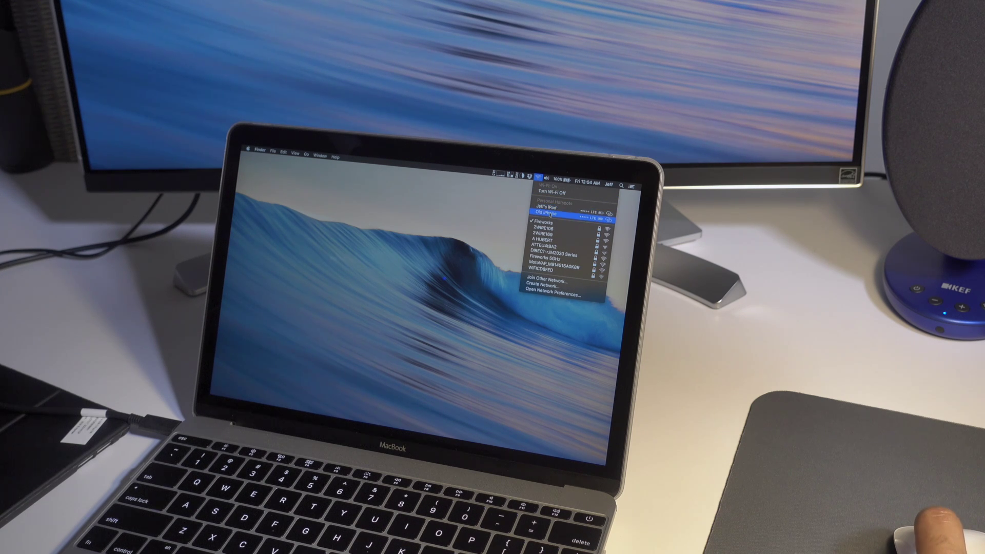
{"action": "left_click", "coordinate": [549, 215]}
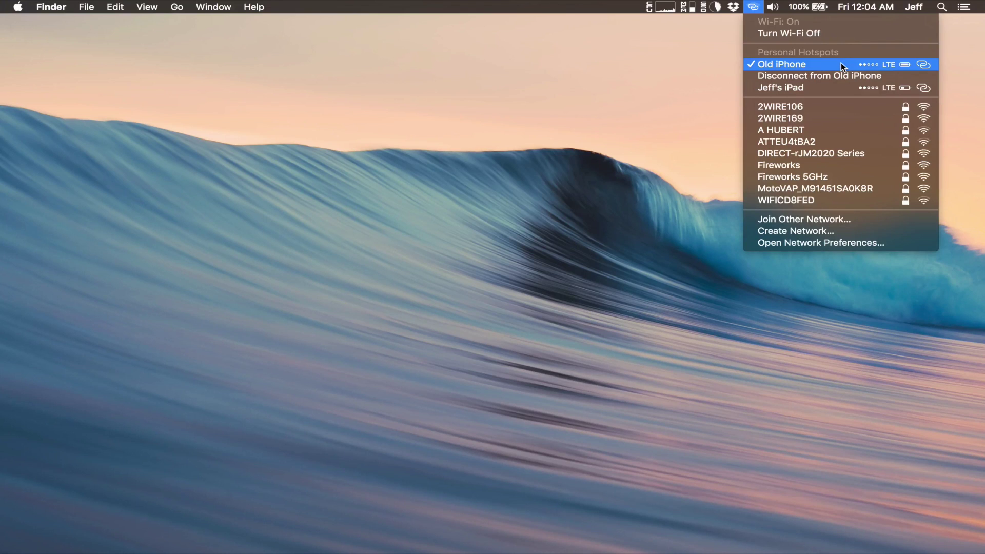
{"action": "left_click", "coordinate": [713, 62]}
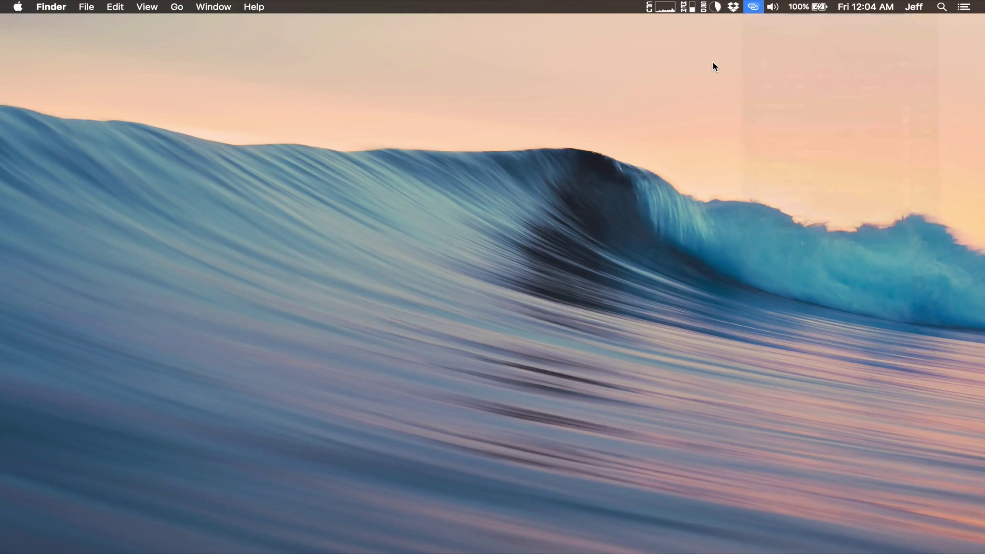